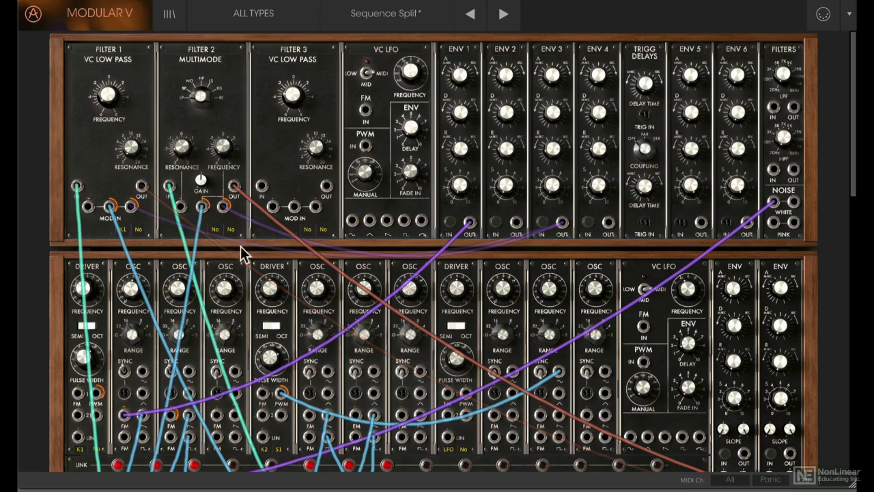
Turn Filter 2's cutoff down to about 36 Hz, then scroll down to the sequencer, filter bank, delay and chorus row.
{"action": "scroll", "coordinate": [228, 315], "scroll_direction": "down", "scroll_amount": 5}
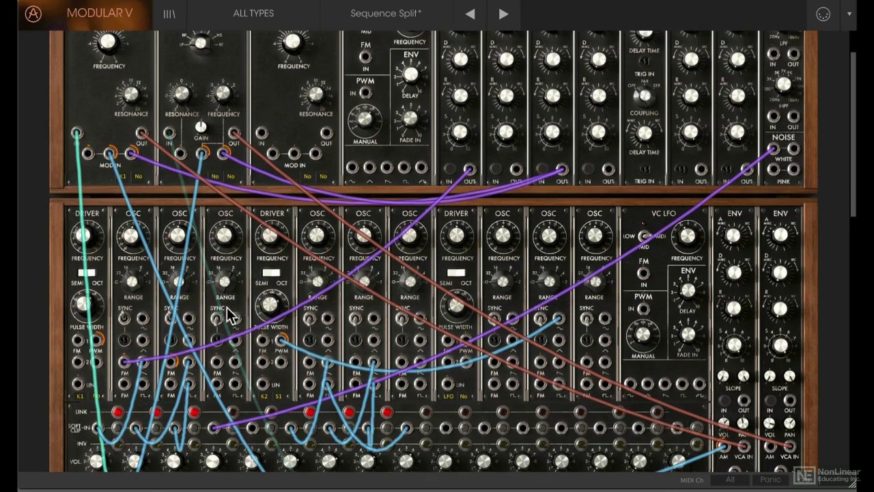
{"action": "scroll", "coordinate": [228, 315], "scroll_direction": "down", "scroll_amount": 3}
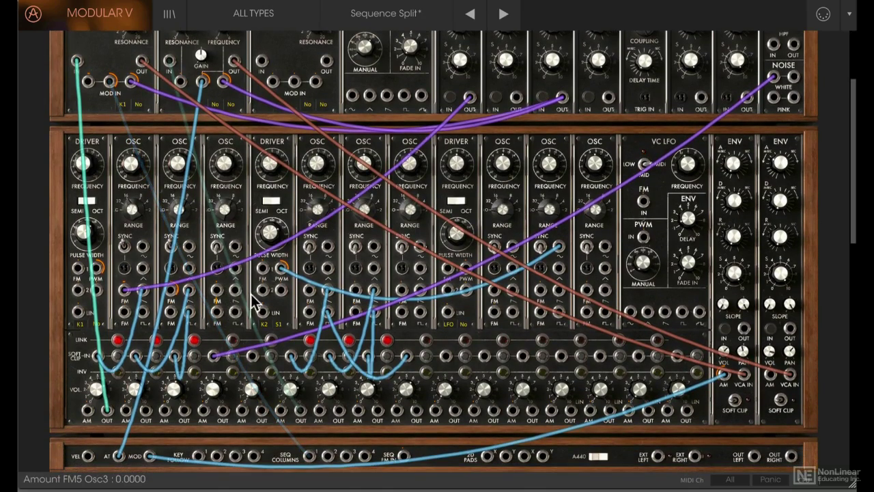
{"action": "scroll", "coordinate": [287, 150], "scroll_direction": "up", "scroll_amount": 3}
{"action": "scroll", "coordinate": [287, 150], "scroll_direction": "up", "scroll_amount": 6}
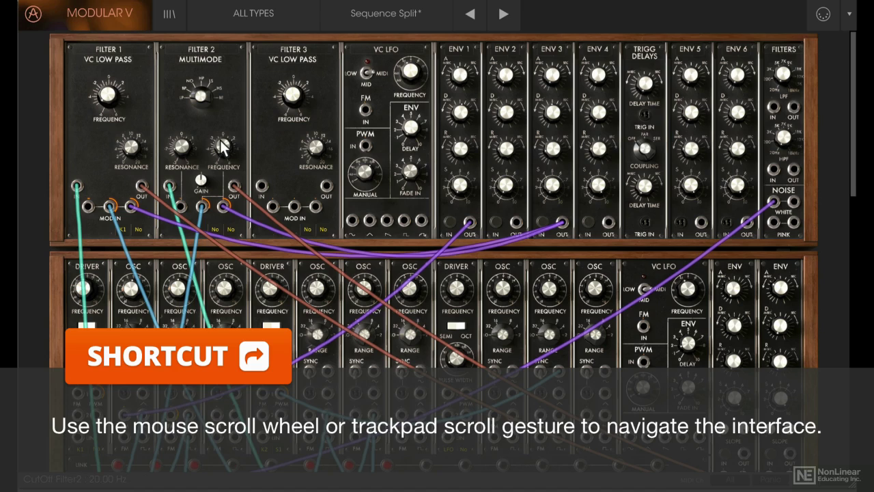
{"action": "scroll", "coordinate": [220, 140], "scroll_direction": "up", "scroll_amount": 2}
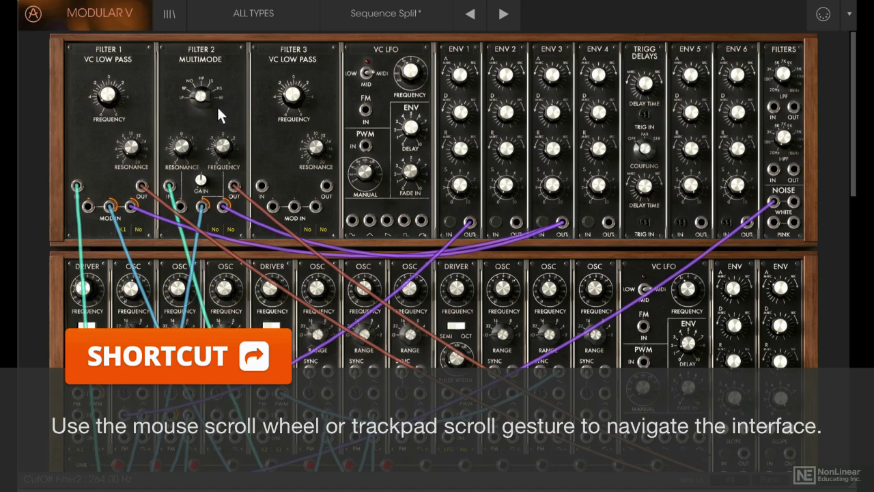
{"action": "scroll", "coordinate": [217, 122], "scroll_direction": "down", "scroll_amount": 5}
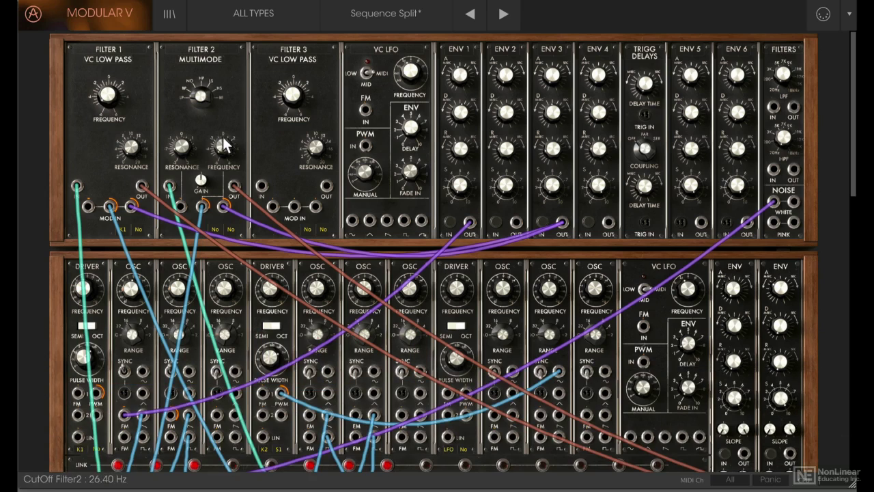
{"action": "scroll", "coordinate": [223, 138], "scroll_direction": "up", "scroll_amount": 2}
{"action": "left_click_drag", "start_coordinate": [219, 117], "coordinate": [232, 152]}
{"action": "scroll", "coordinate": [336, 230], "scroll_direction": "down", "scroll_amount": 5}
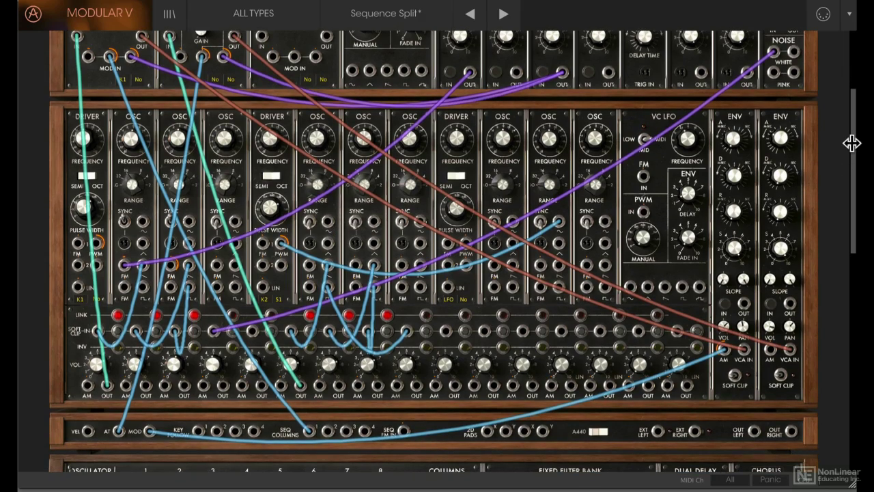
{"action": "left_click_drag", "start_coordinate": [851, 142], "coordinate": [852, 66]}
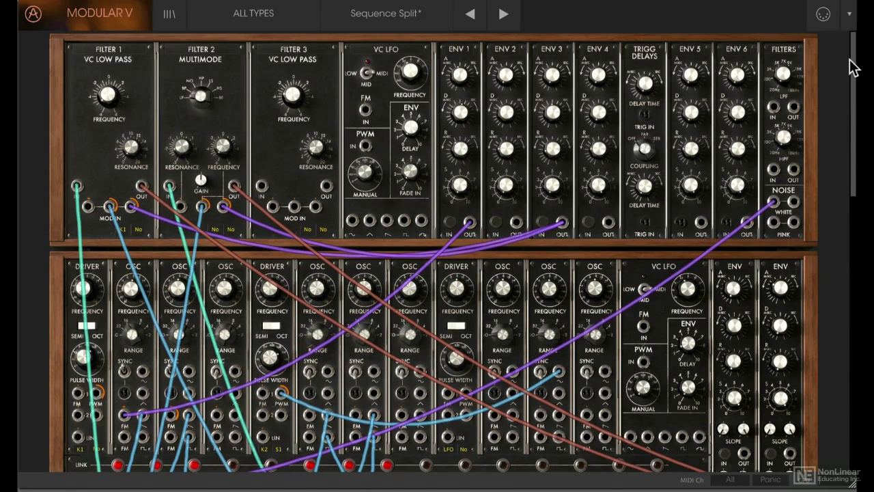
Filter the preset browser to Guitar presets, load Acoustico, and close the browser.
{"action": "left_click", "coordinate": [171, 22]}
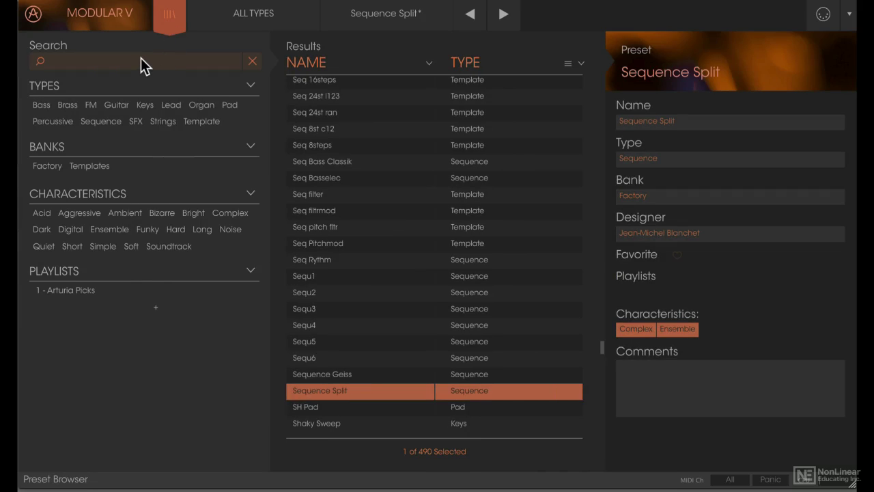
{"action": "left_click", "coordinate": [116, 106]}
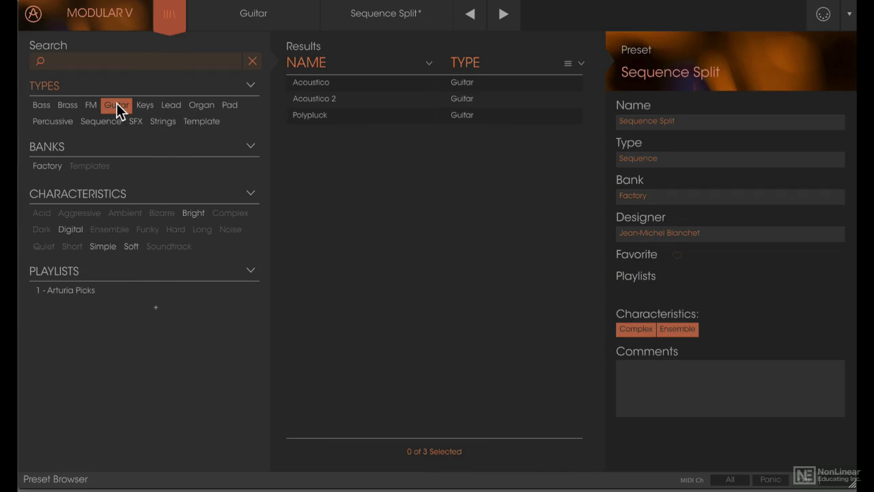
{"action": "left_click", "coordinate": [323, 83]}
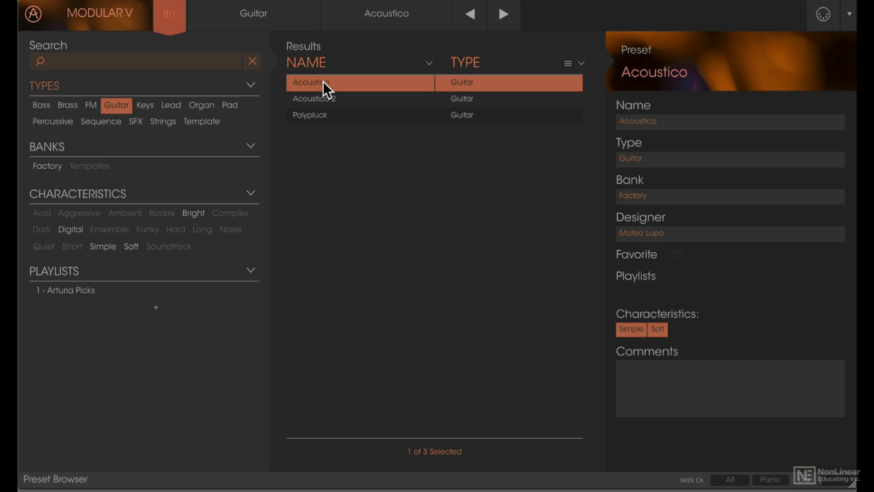
{"action": "left_click", "coordinate": [168, 15]}
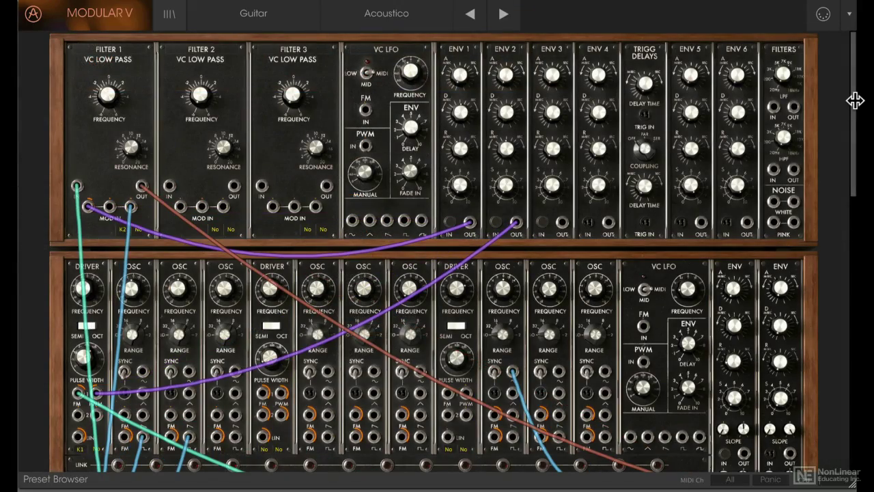
Switch Acoustico's Unison/Poly voice field into Poly mode with 6 voices.
{"action": "left_click_drag", "start_coordinate": [853, 102], "coordinate": [858, 377]}
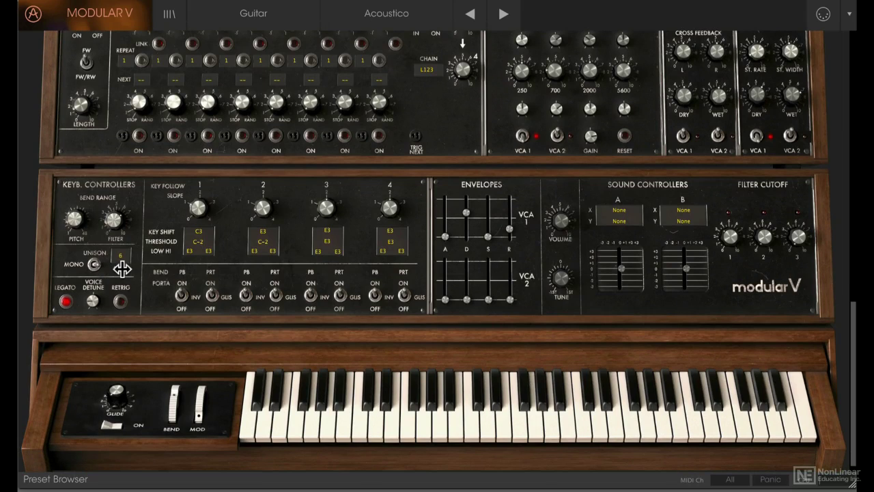
{"action": "left_click_drag", "start_coordinate": [121, 269], "coordinate": [121, 113]}
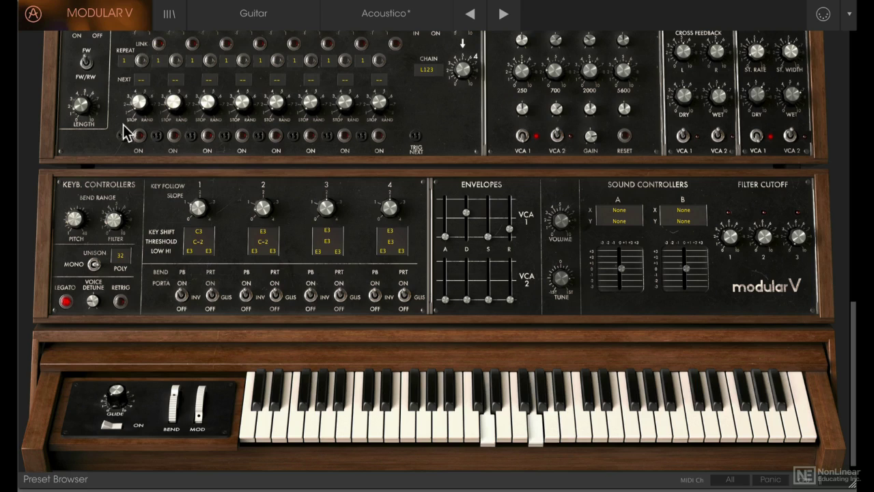
{"action": "double_click", "coordinate": [124, 258]}
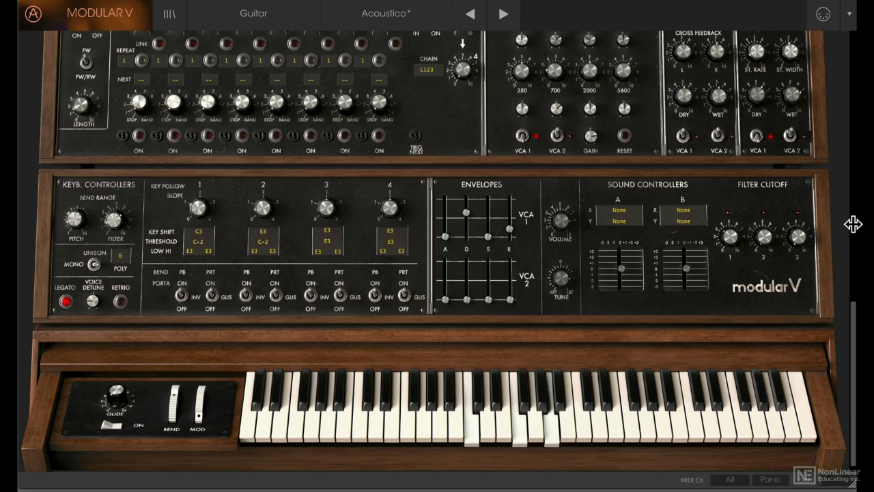
Load Berliner from the 1 - Arturia Picks playlist, then clear the filter to list all 490 presets.
{"action": "left_click", "coordinate": [170, 20]}
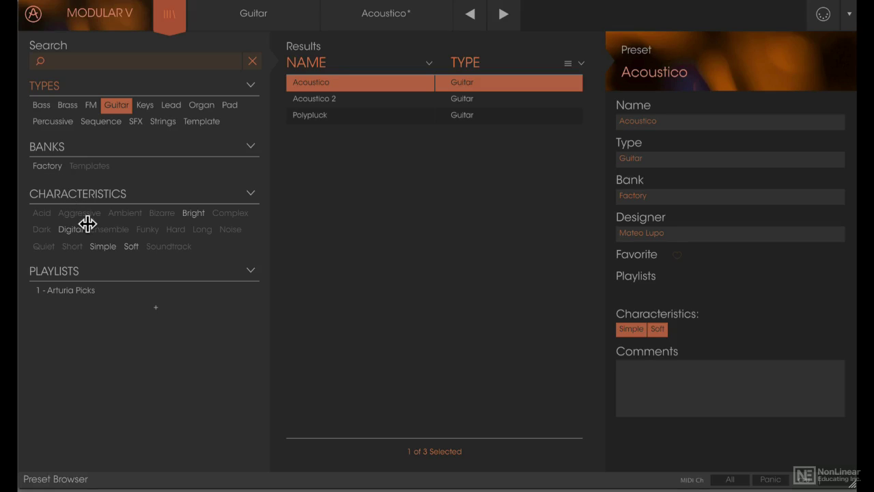
{"action": "left_click", "coordinate": [80, 290]}
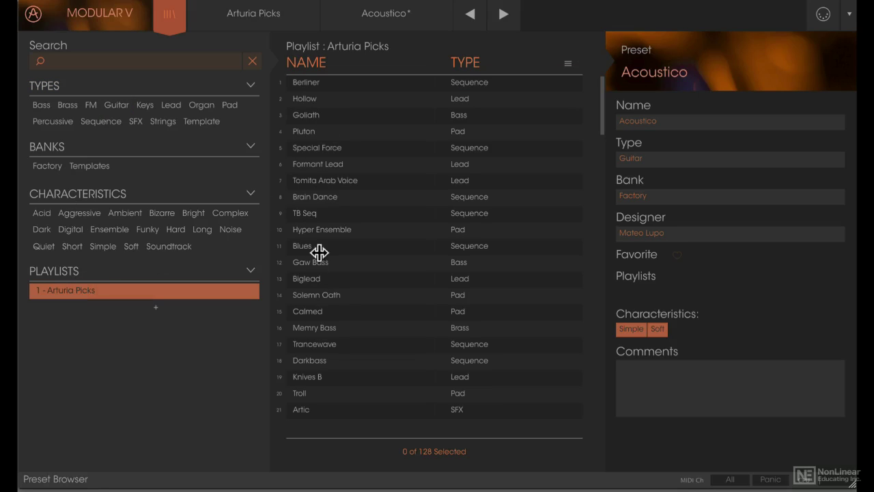
{"action": "left_click", "coordinate": [311, 82]}
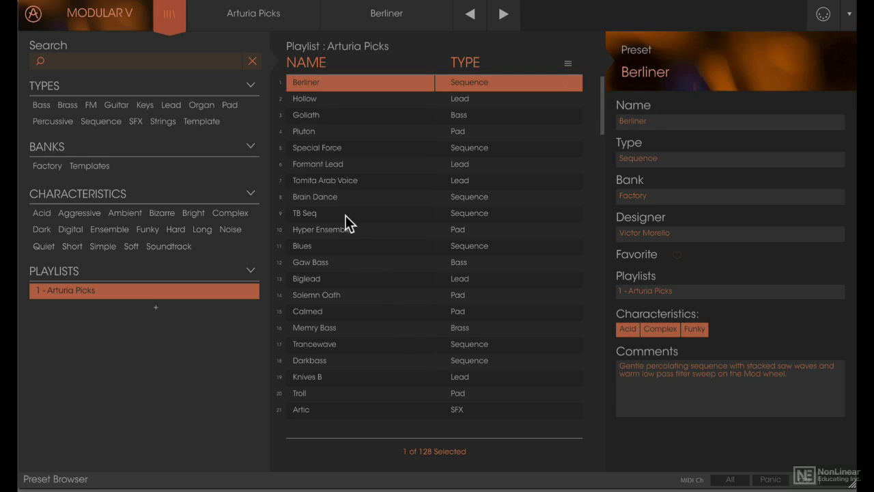
{"action": "left_click", "coordinate": [252, 62]}
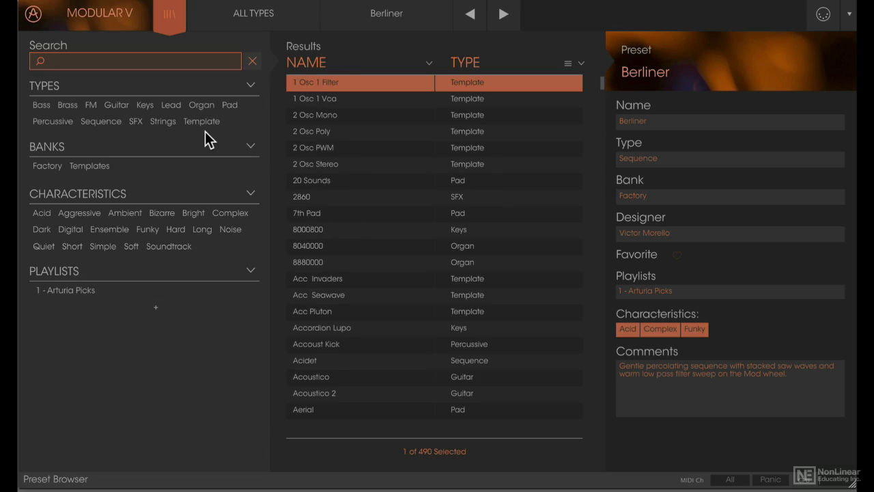
Filter presets by Sequence type and Ensemble characteristic, load Sequence Split, and close the browser.
{"action": "left_click", "coordinate": [108, 120]}
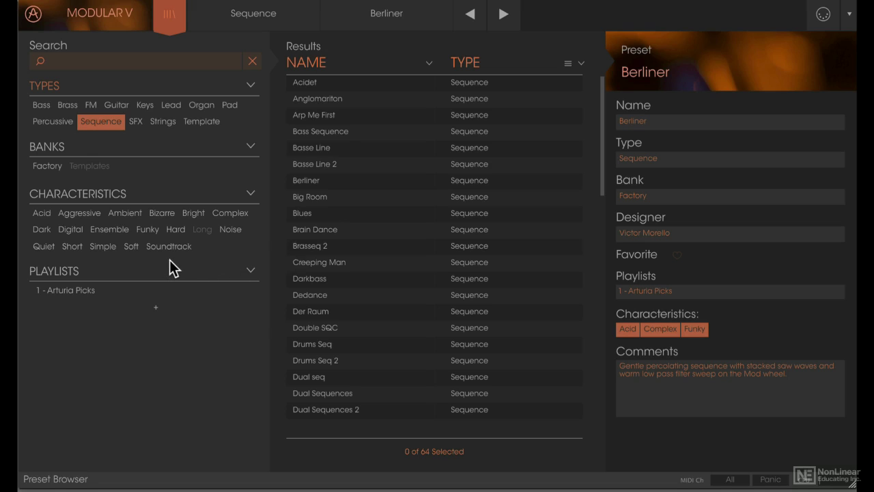
{"action": "left_click", "coordinate": [105, 225]}
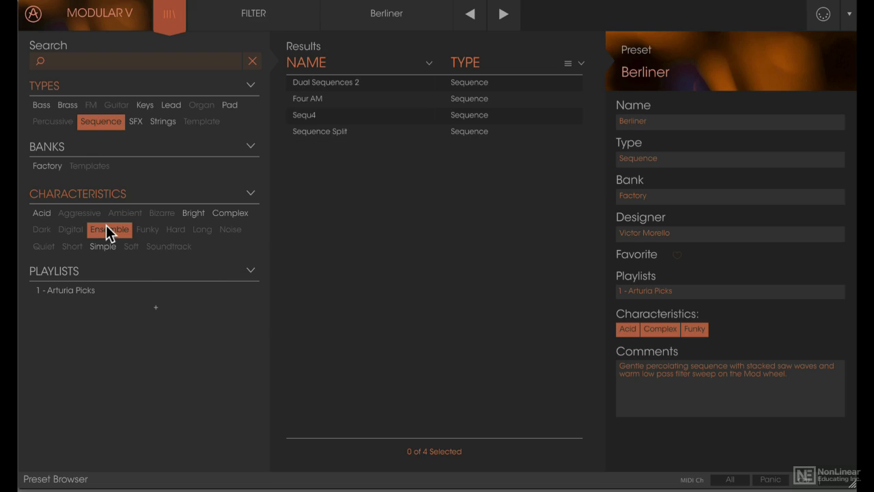
{"action": "left_click", "coordinate": [320, 130]}
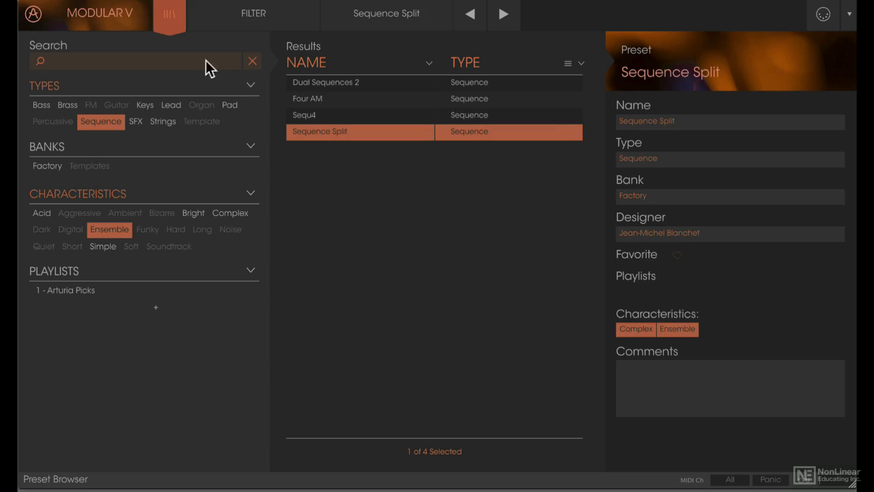
{"action": "left_click", "coordinate": [173, 18]}
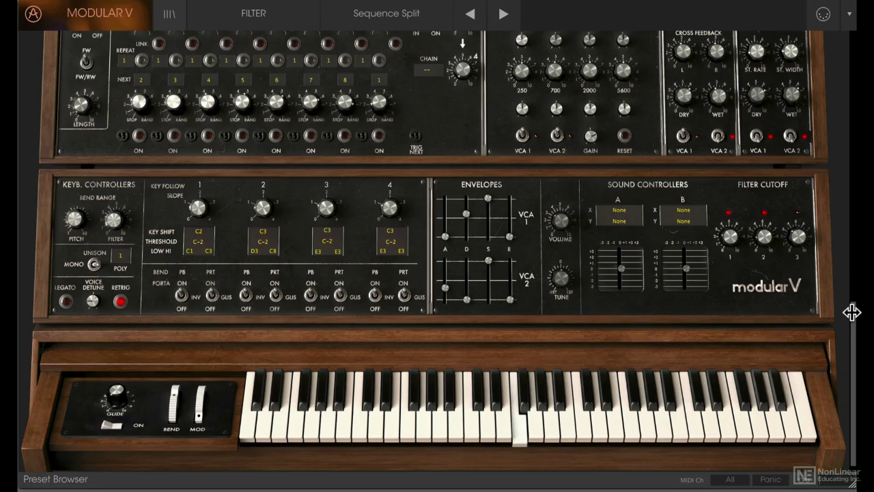
Scroll the rack to the top to show the filters, VC LFO, envelopes and oscillator rows.
{"action": "left_click_drag", "start_coordinate": [856, 309], "coordinate": [839, 39]}
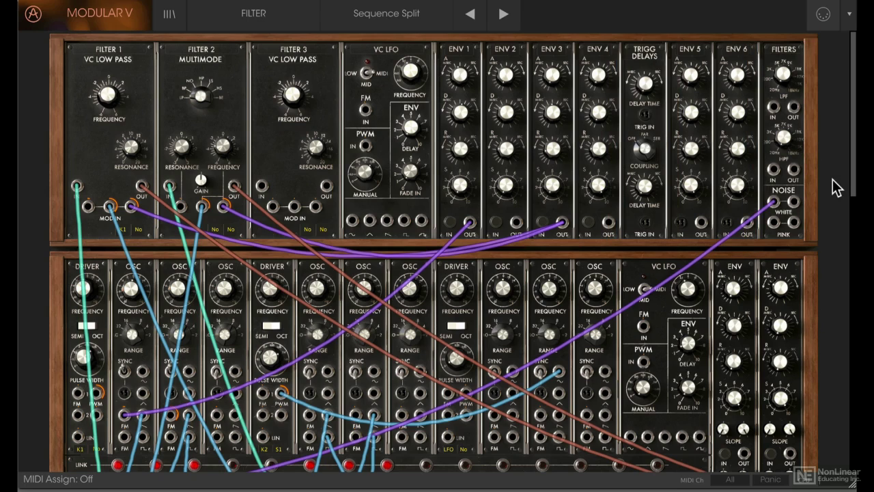
Scroll down to the 8-step sequencer, fixed filter bank, dual delay and chorus row.
{"action": "scroll", "coordinate": [837, 188], "scroll_direction": "down", "scroll_amount": 3}
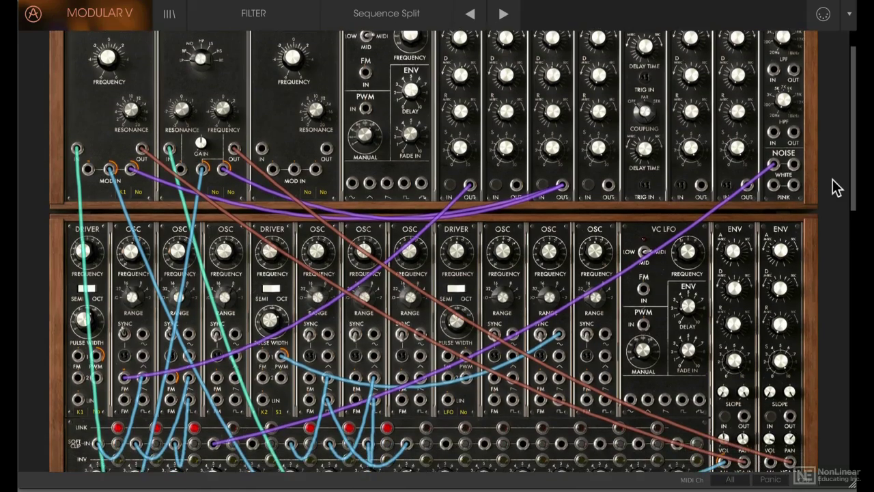
{"action": "scroll", "coordinate": [837, 188], "scroll_direction": "down", "scroll_amount": 5}
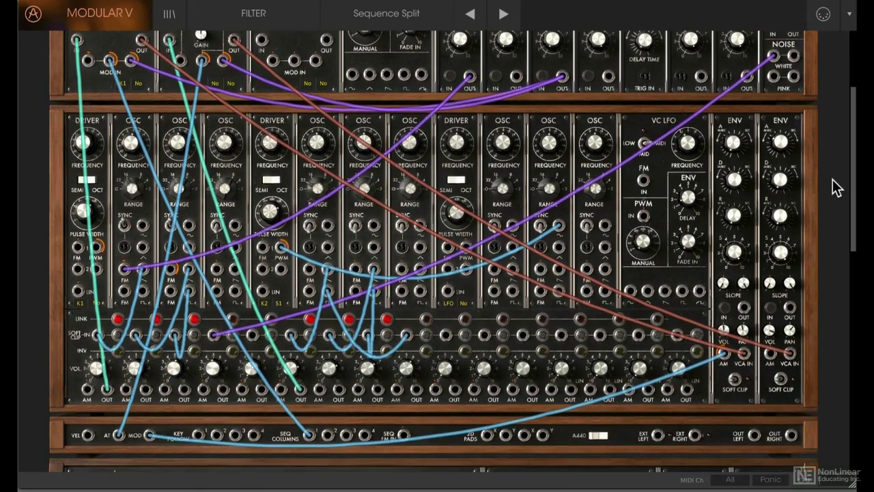
{"action": "scroll", "coordinate": [838, 188], "scroll_direction": "down", "scroll_amount": 2}
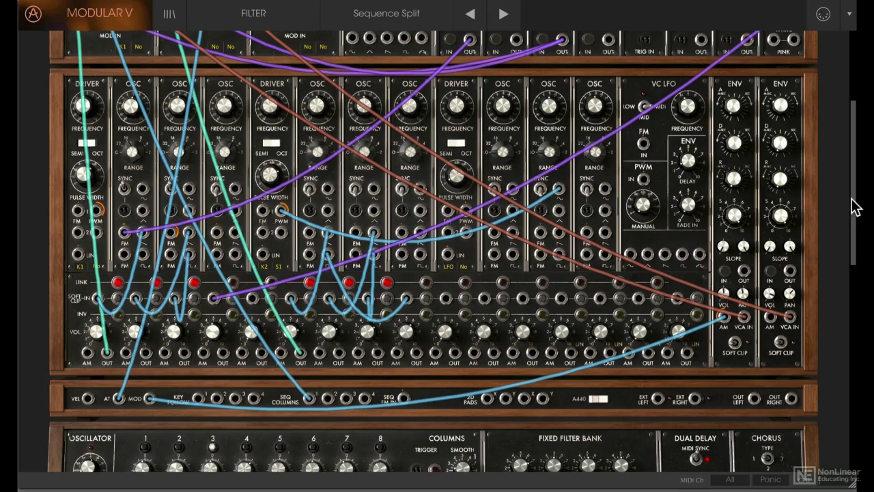
{"action": "left_click_drag", "start_coordinate": [858, 209], "coordinate": [858, 291]}
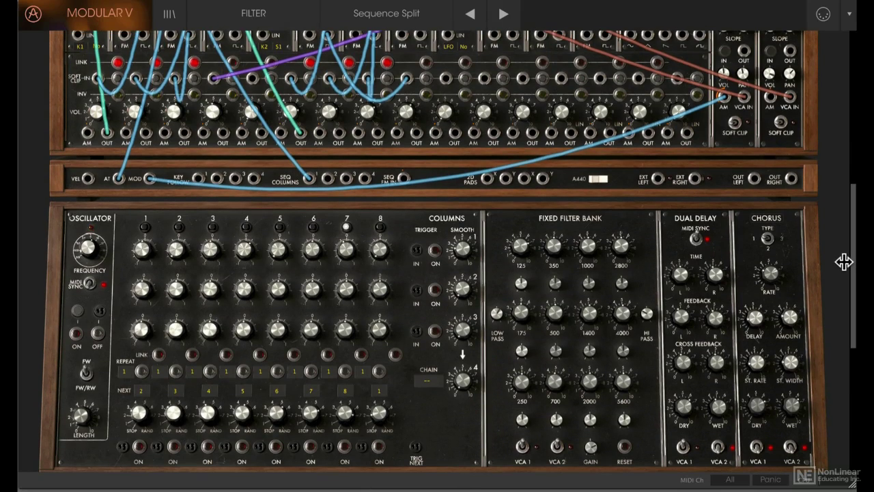
Scroll down to view the Keyb. Controllers and keyboard, then back up to the filter modules.
{"action": "scroll", "coordinate": [844, 262], "scroll_direction": "down", "scroll_amount": 3}
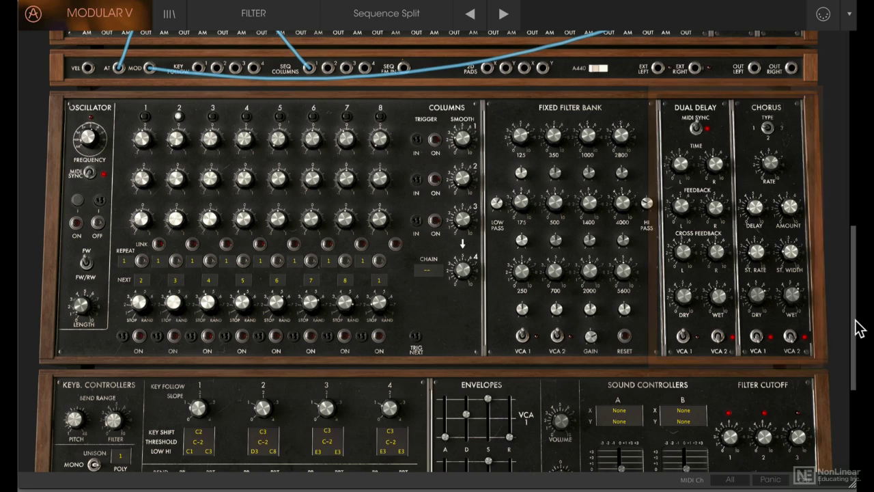
{"action": "left_click_drag", "start_coordinate": [853, 328], "coordinate": [860, 421]}
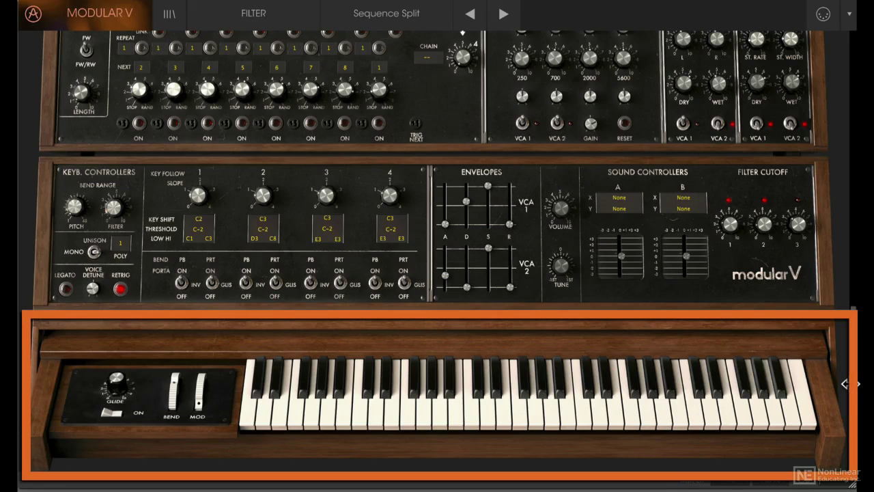
{"action": "left_click_drag", "start_coordinate": [853, 381], "coordinate": [853, 85]}
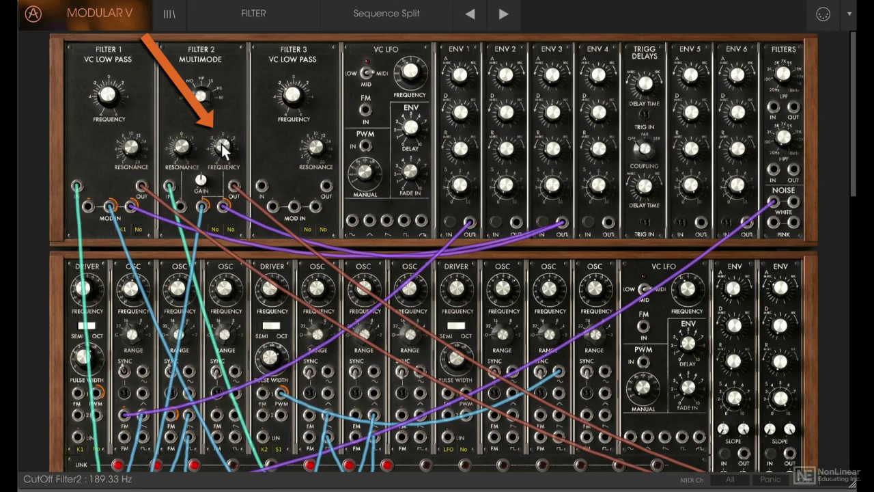
Retune Filter 2's cutoff and resonance, set Filter 1 to 904 Hz, and lower VCA 1's slope level to 0.83.
{"action": "left_click_drag", "start_coordinate": [222, 142], "coordinate": [223, 152]}
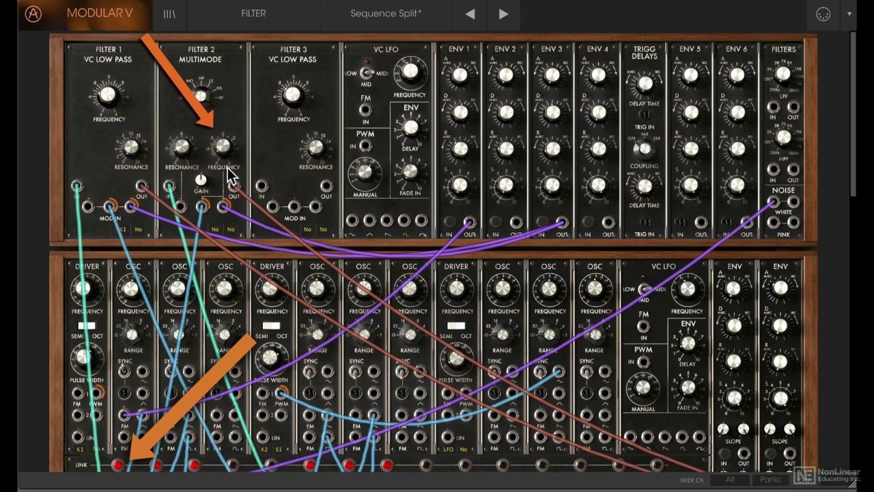
{"action": "left_click_drag", "start_coordinate": [179, 145], "coordinate": [180, 137]}
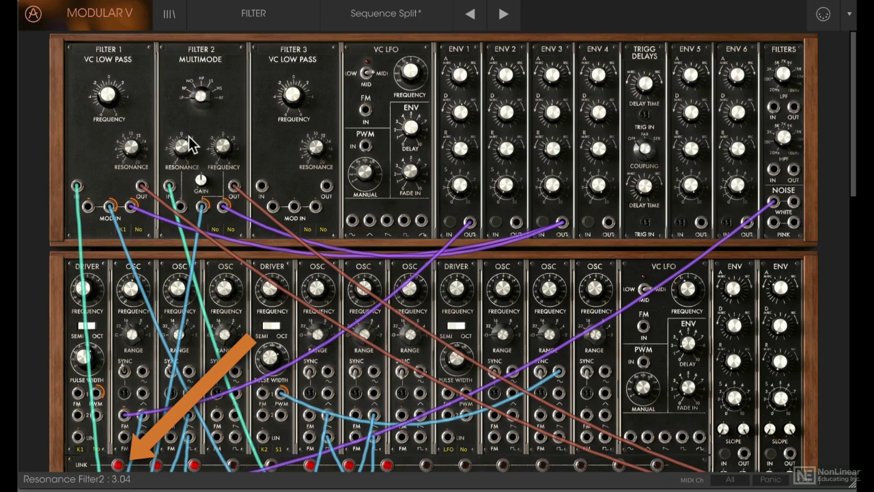
{"action": "left_click_drag", "start_coordinate": [191, 141], "coordinate": [190, 139]}
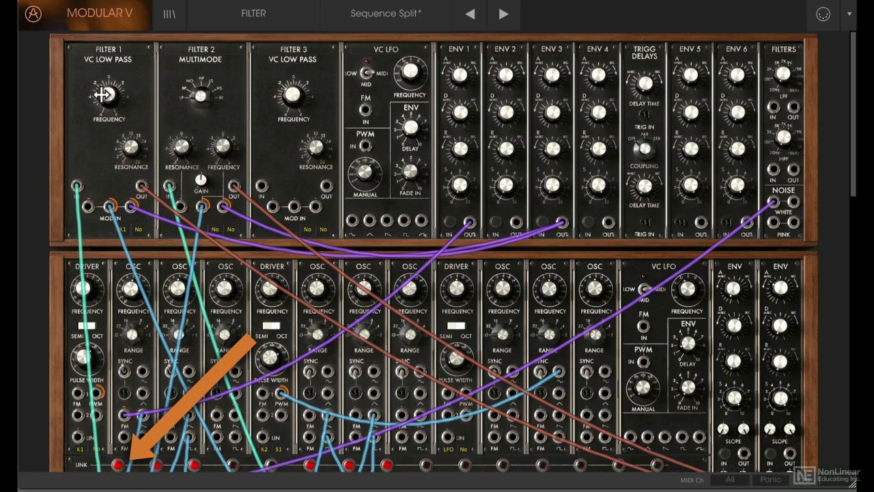
{"action": "mouse_move", "coordinate": [103, 96]}
{"action": "left_mouse_down"}
{"action": "mouse_move", "coordinate": [103, 76]}
{"action": "mouse_move", "coordinate": [105, 94]}
{"action": "left_mouse_up"}
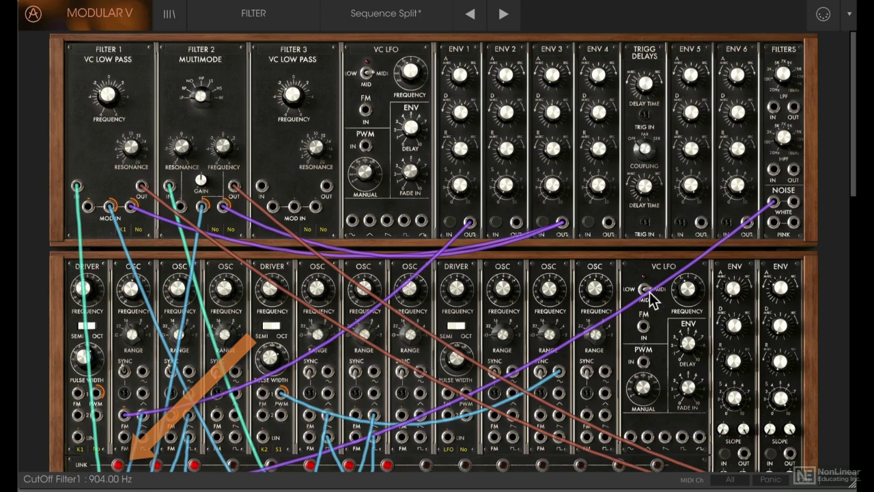
{"action": "left_click_drag", "start_coordinate": [853, 189], "coordinate": [854, 251]}
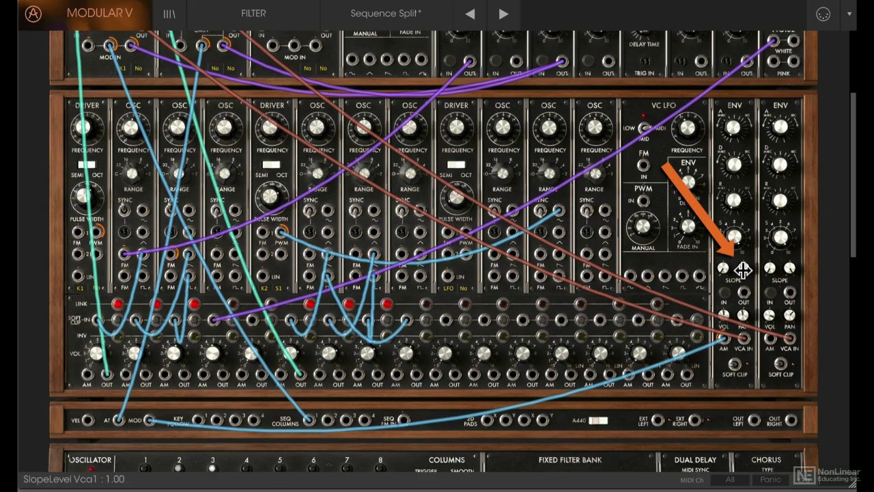
{"action": "mouse_move", "coordinate": [743, 268]}
{"action": "left_mouse_down"}
{"action": "mouse_move", "coordinate": [746, 367]}
{"action": "mouse_move", "coordinate": [751, 257]}
{"action": "mouse_move", "coordinate": [724, 256]}
{"action": "mouse_move", "coordinate": [729, 195]}
{"action": "mouse_move", "coordinate": [737, 295]}
{"action": "left_mouse_up"}
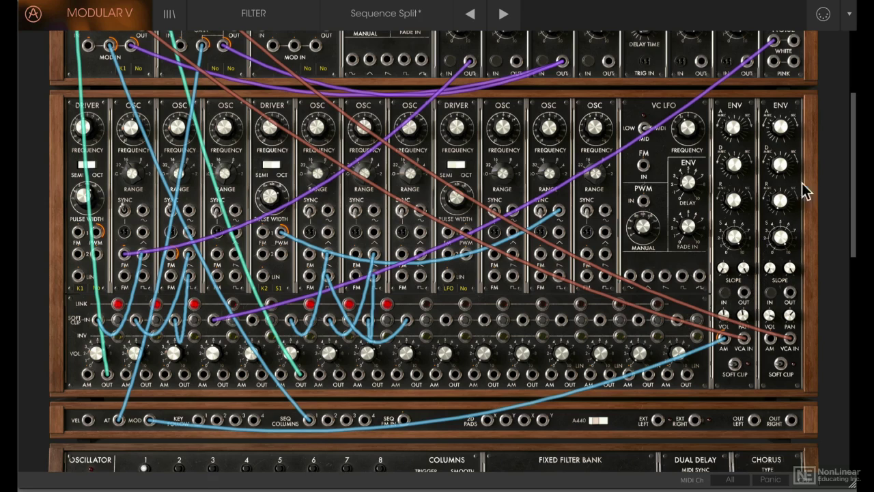
Hold the NOISE module's white output at the top row to highlight the inputs that accept it.
{"action": "left_click_drag", "start_coordinate": [853, 185], "coordinate": [853, 129]}
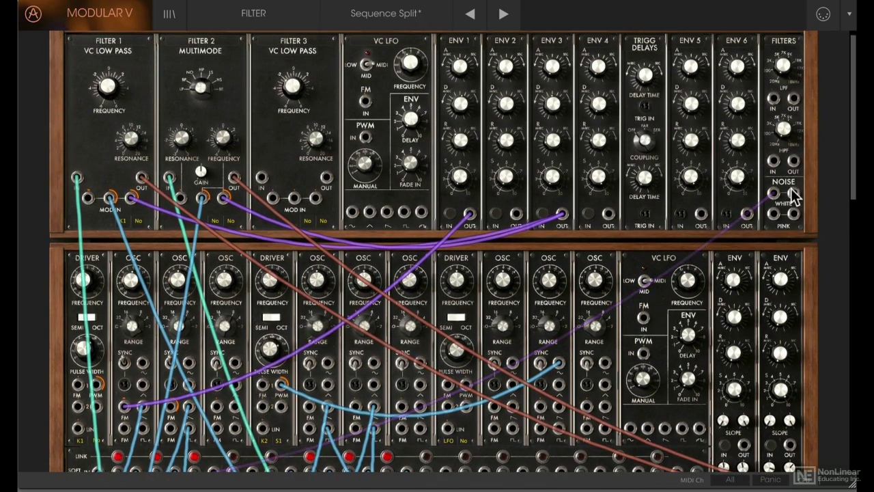
{"action": "left_click_drag", "start_coordinate": [789, 190], "coordinate": [750, 183]}
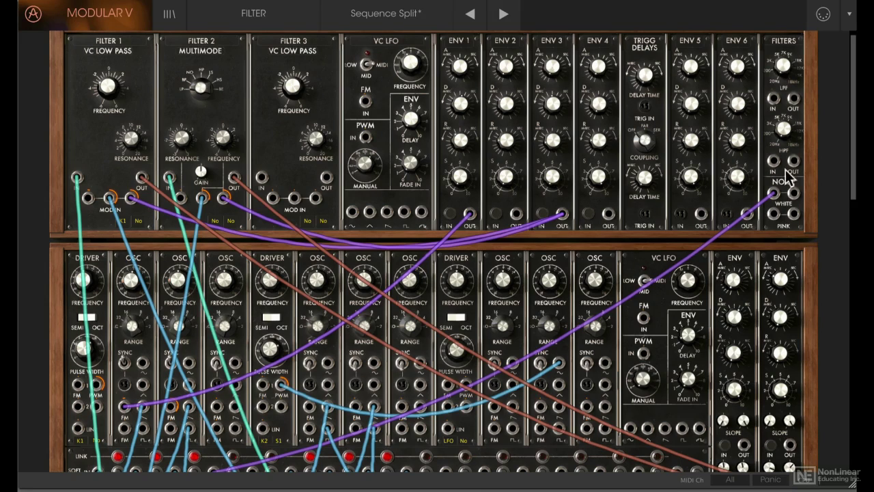
{"action": "scroll", "coordinate": [851, 164], "scroll_direction": "down", "scroll_amount": 1}
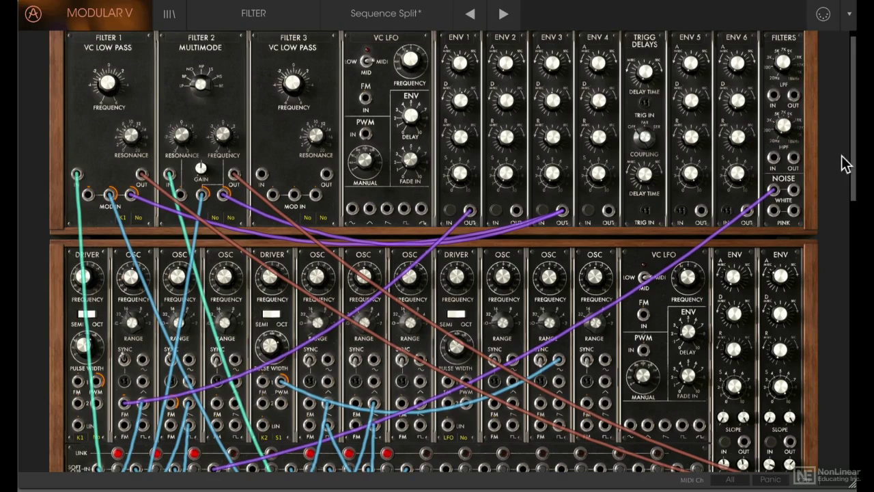
{"action": "left_click_drag", "start_coordinate": [858, 168], "coordinate": [858, 208]}
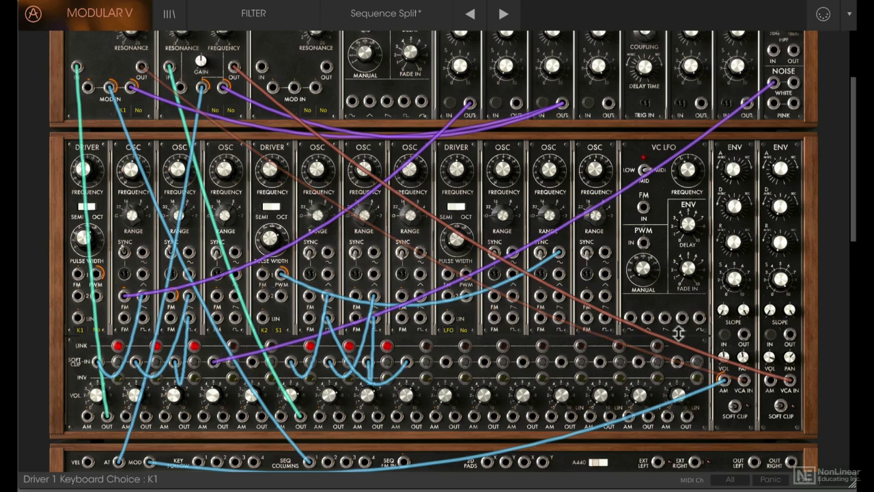
{"action": "left_click", "coordinate": [728, 337]}
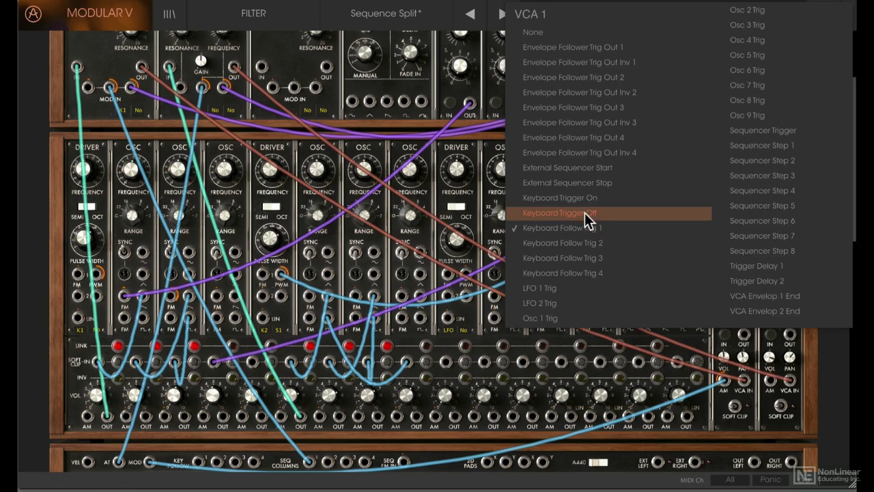
{"action": "left_click", "coordinate": [496, 146]}
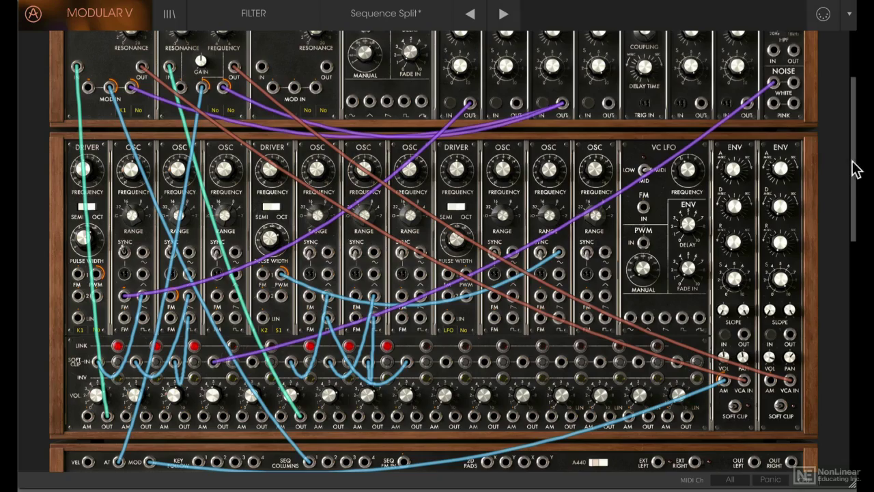
{"action": "left_click_drag", "start_coordinate": [854, 171], "coordinate": [847, 98]}
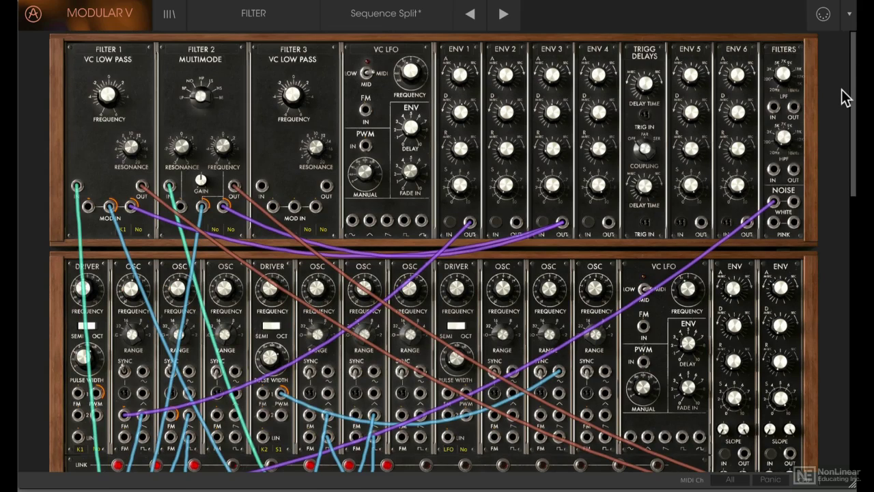